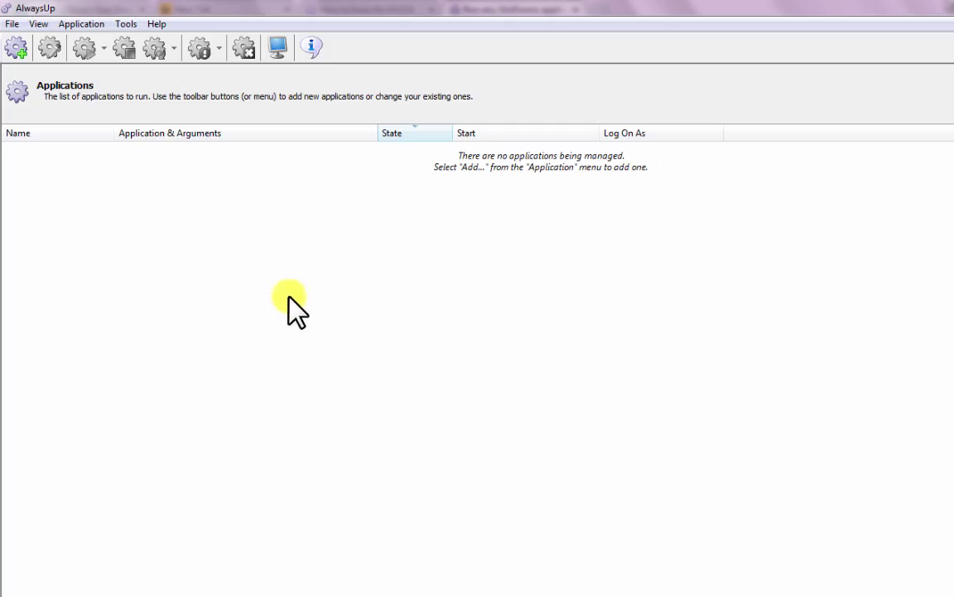
Step: Begin adding a new application and choose the SocialClub desktop executable from C:\WinForms\SocialClub as the program to run
left_click(86, 25)
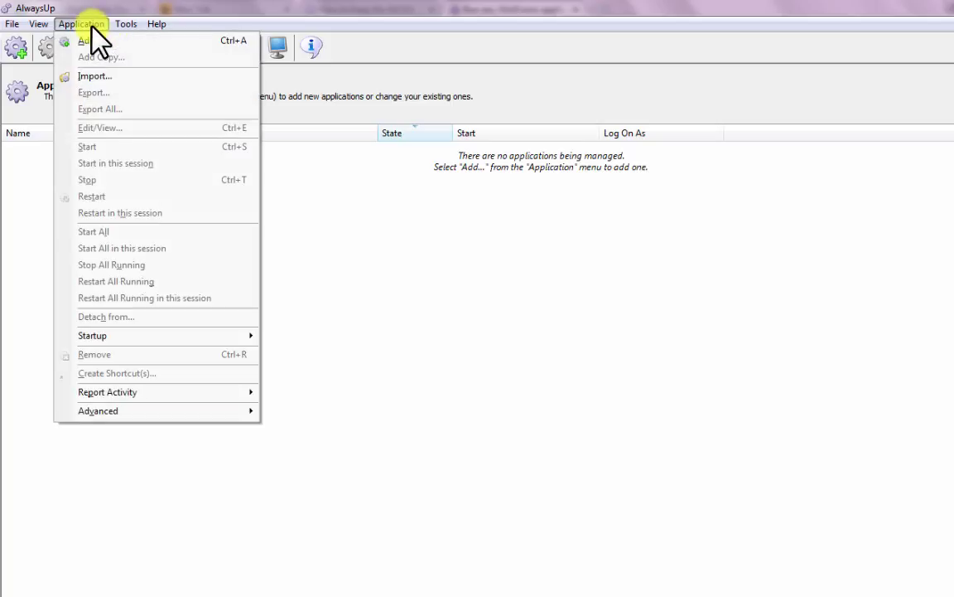
left_click(86, 38)
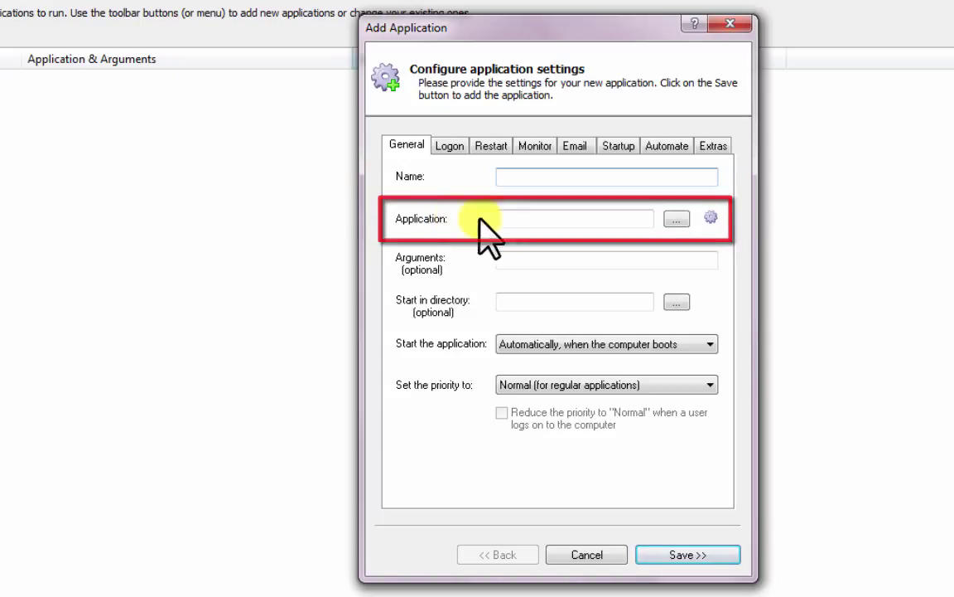
left_click(677, 219)
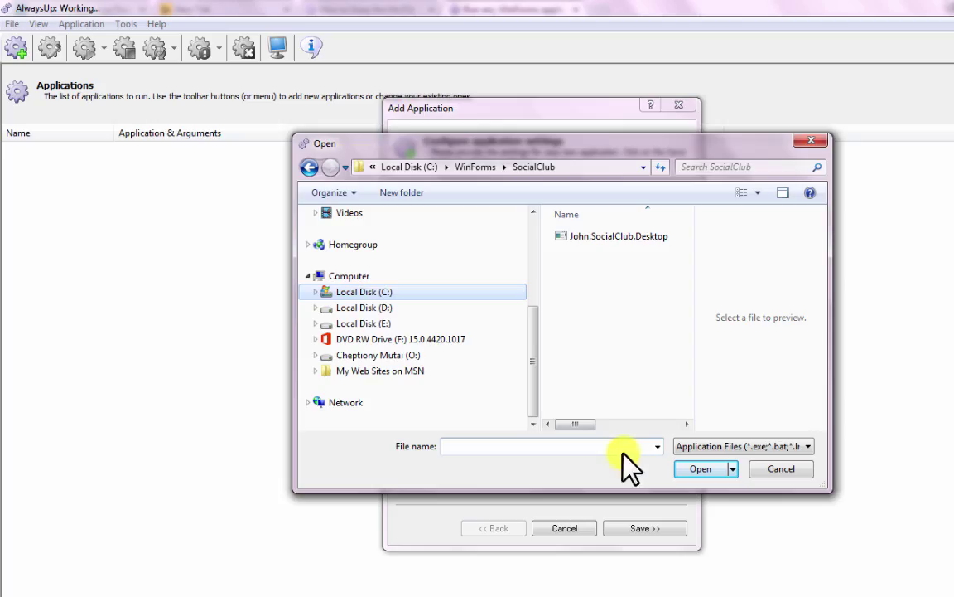
left_click(366, 291)
left_click(365, 371)
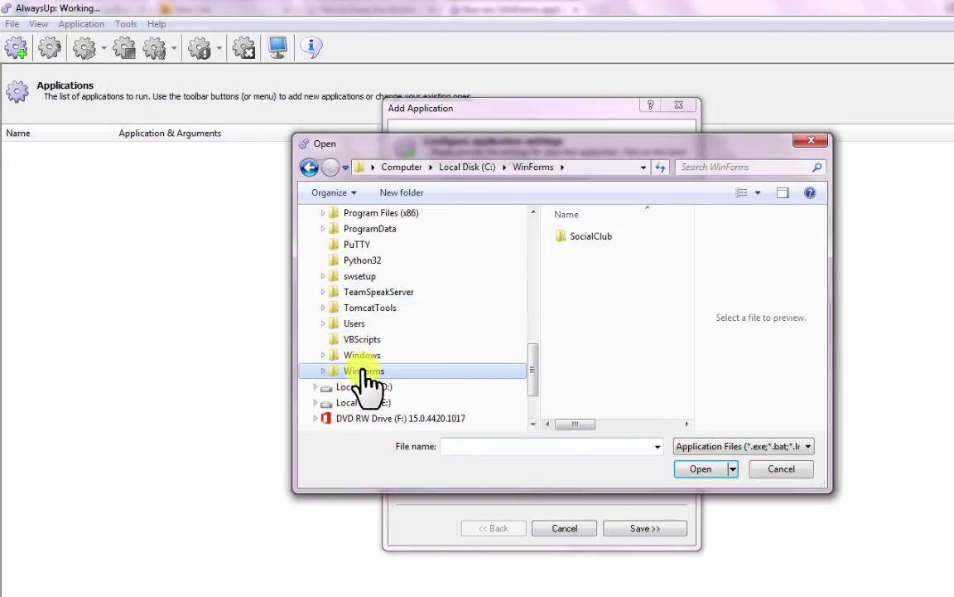
double_click(589, 234)
double_click(590, 235)
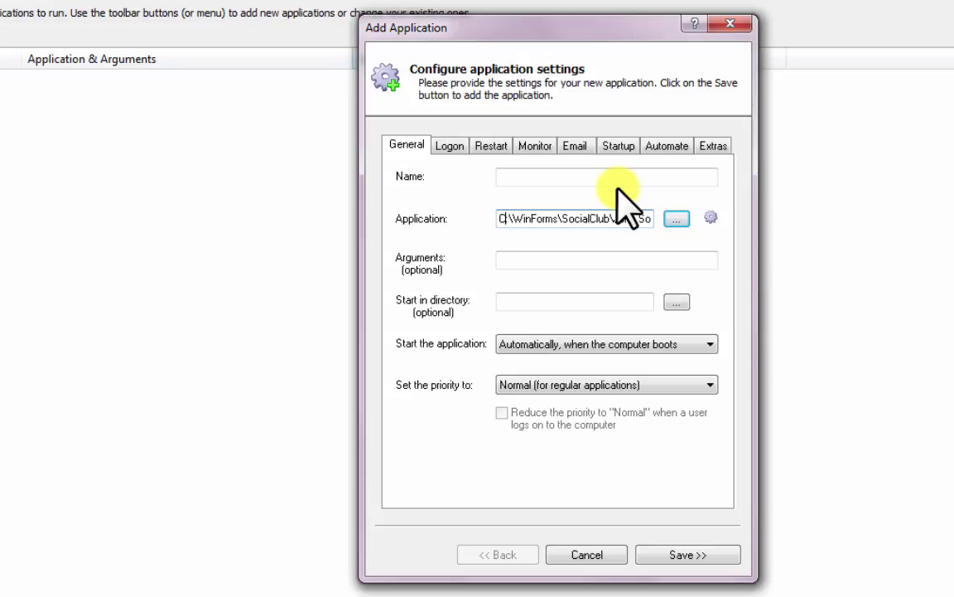
Step: Examine the full path of the chosen executable through to its end
key("Right")
key("Right")
key("Right")
key("Right")
key("Right")
key("Right")
key("Right")
key("Right")
key("Right")
key("Right")
key("Right")
key("Right")
key("Right")
key("Right")
key("Right")
key("Right")
key("Right")
key("Right")
key("Right")
key("Right")
key("Right")
key("Right")
key("Right")
key("Right")
key("Right")
key("Right")
key("Right")
key("Right")
key("Right")
key("Right")
key("Right")
key("Right")
key("Right")
key("Right")
key("Right")
key("Right")
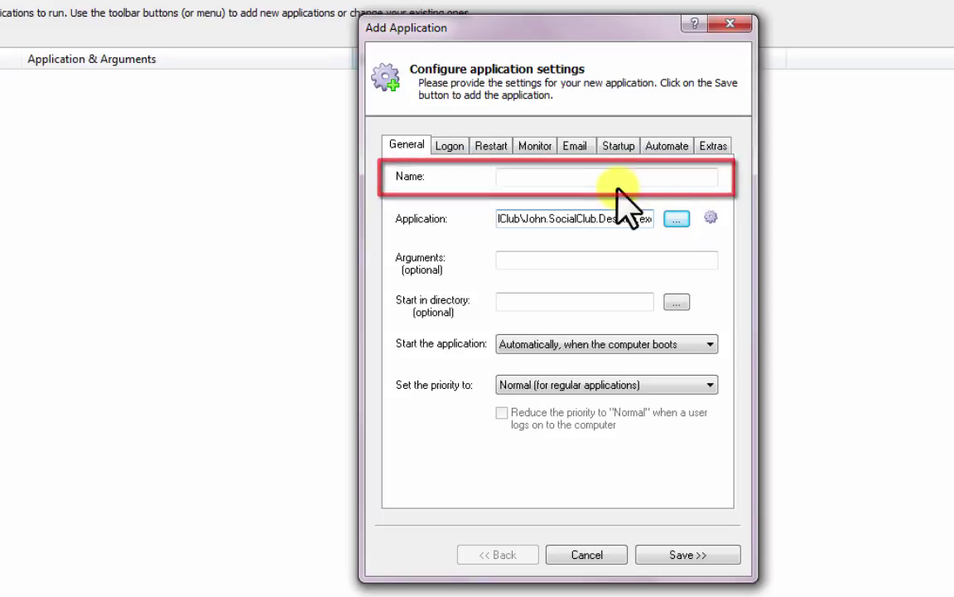
Step: Name the new application "My Winforms App"
left_click(599, 178)
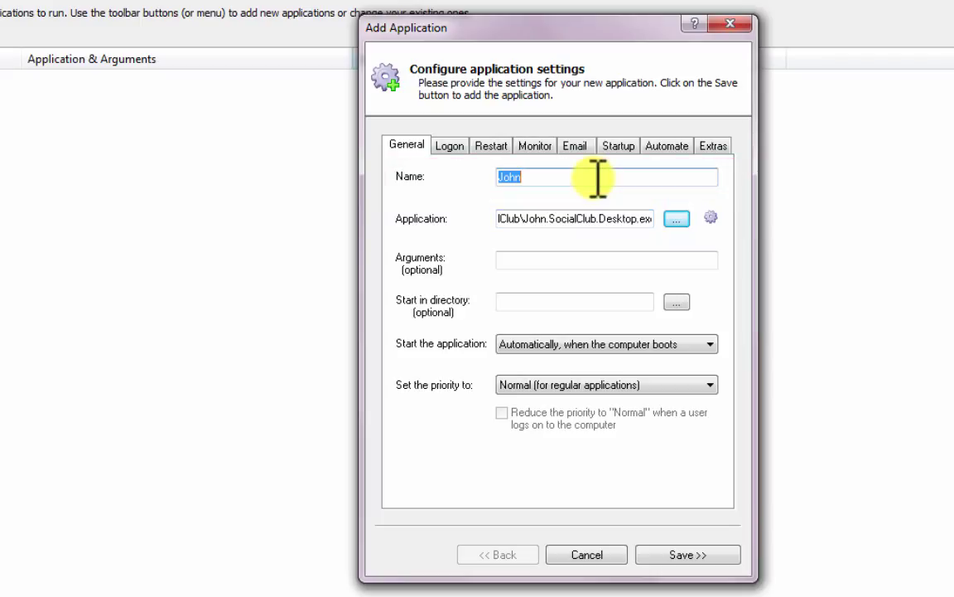
type("My Winforms")
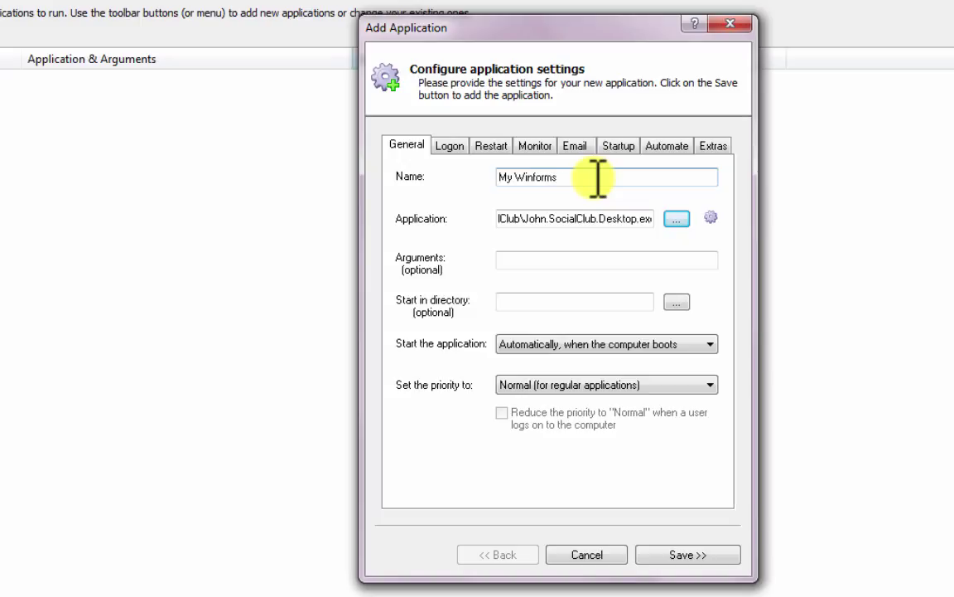
type(" App")
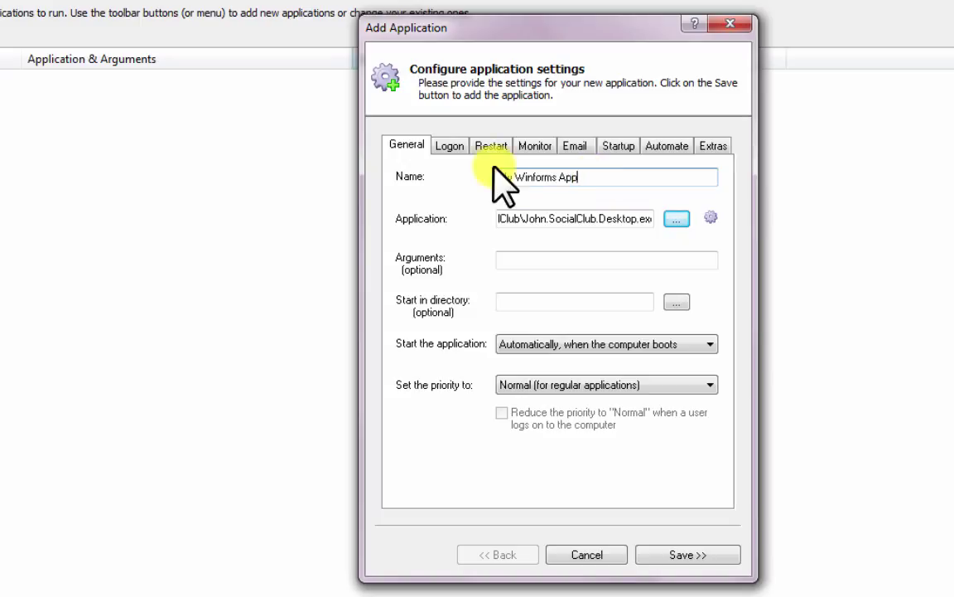
Step: Set the application to run under a specific account instead of Local System, entering the user name "user" and the account password
left_click(452, 149)
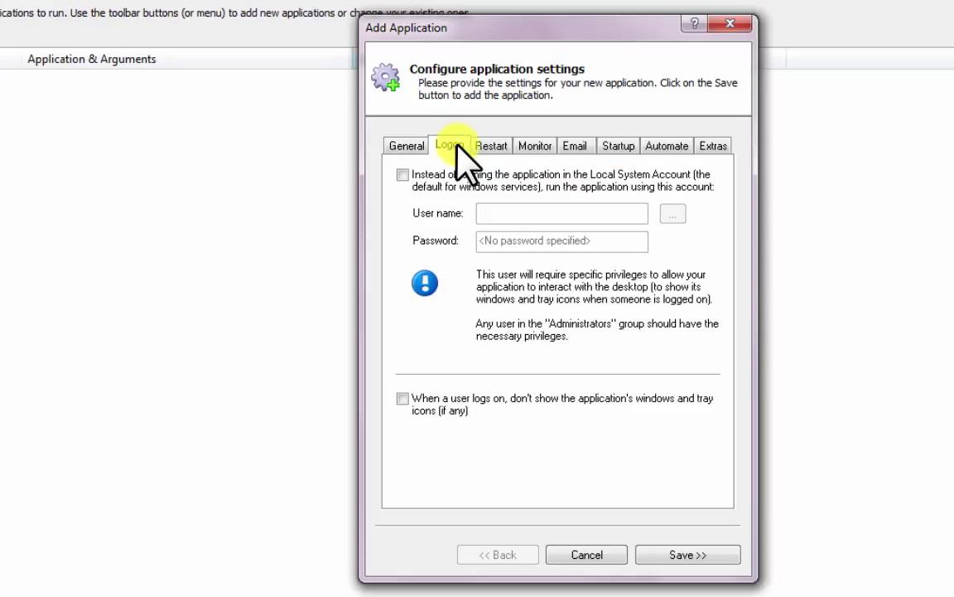
left_click(414, 186)
left_click(500, 214)
type("user")
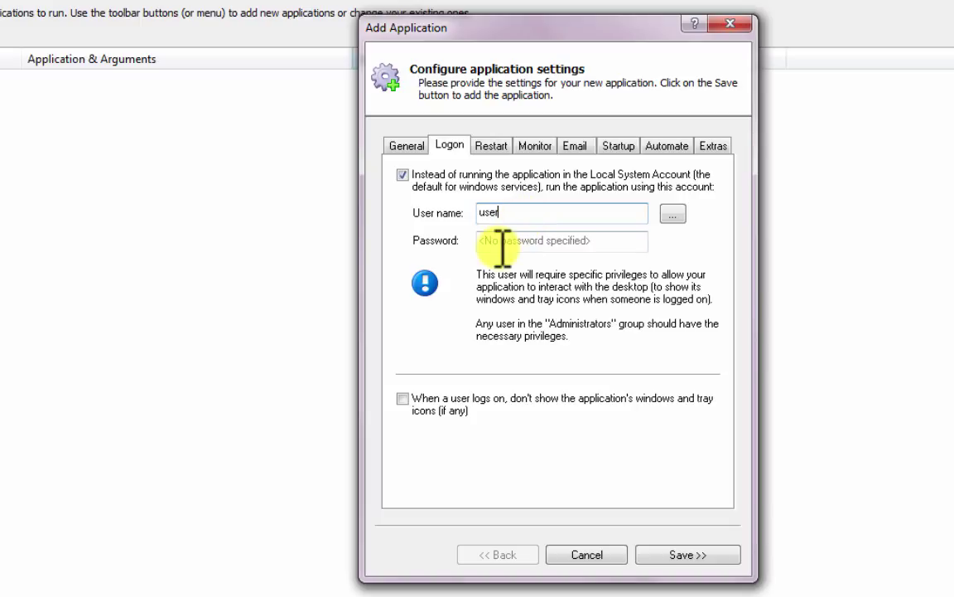
left_click(503, 241)
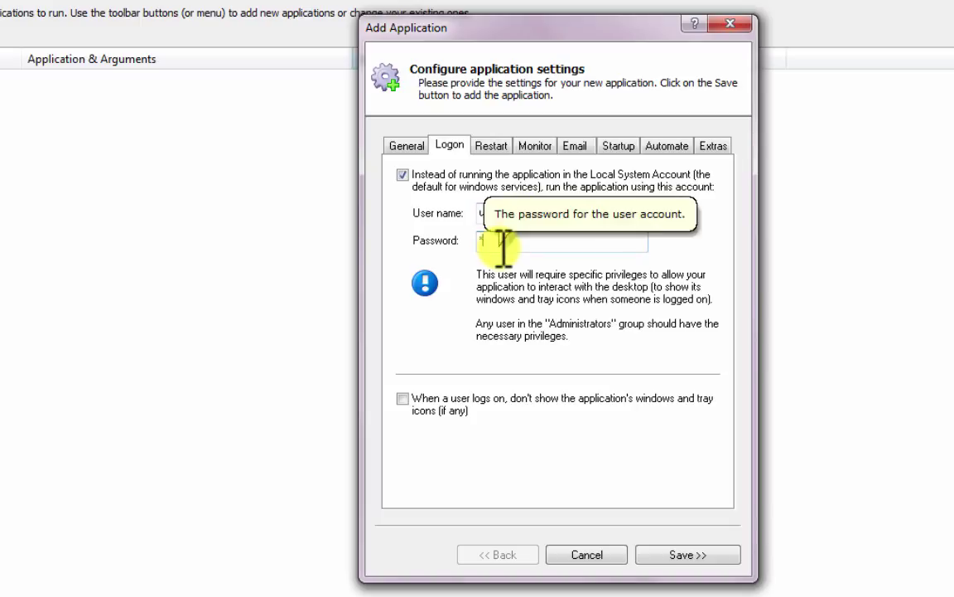
type("password")
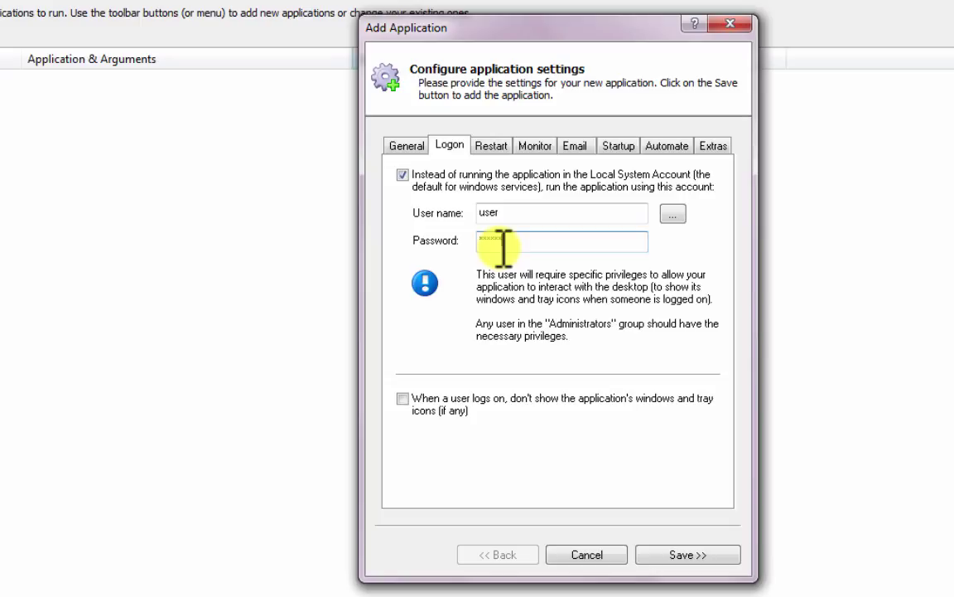
Step: Enable ensuring that the Windows networking components have started before launch, and save the new application
left_click(617, 147)
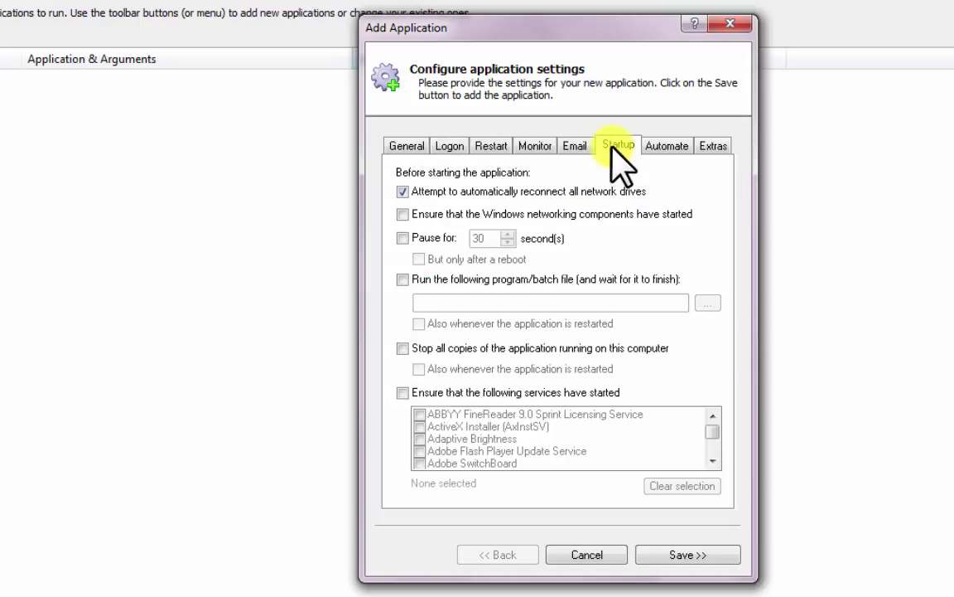
left_click(403, 214)
left_click(674, 555)
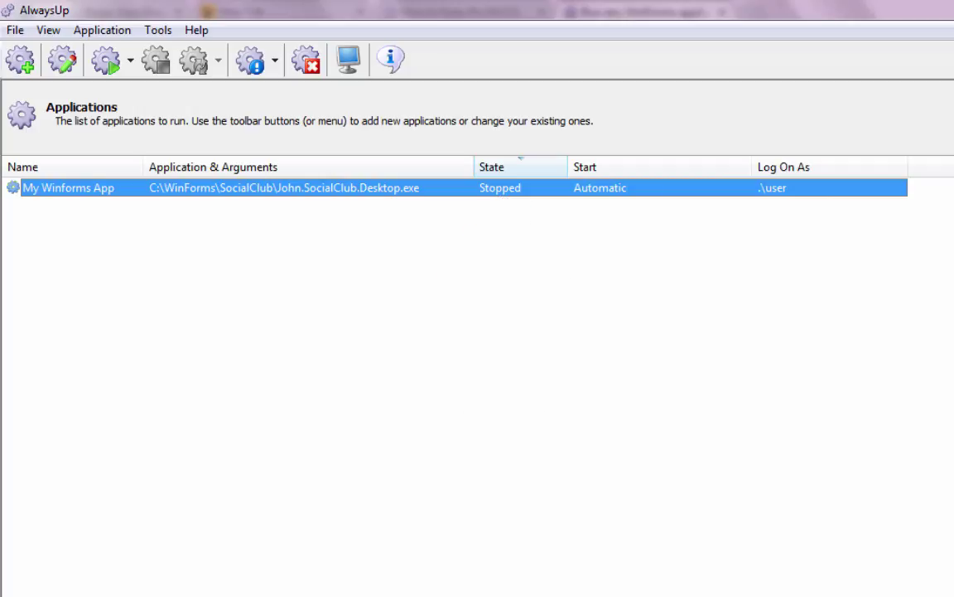
Step: Start My Winforms App and switch to Session 0 to view it running there
left_click(124, 31)
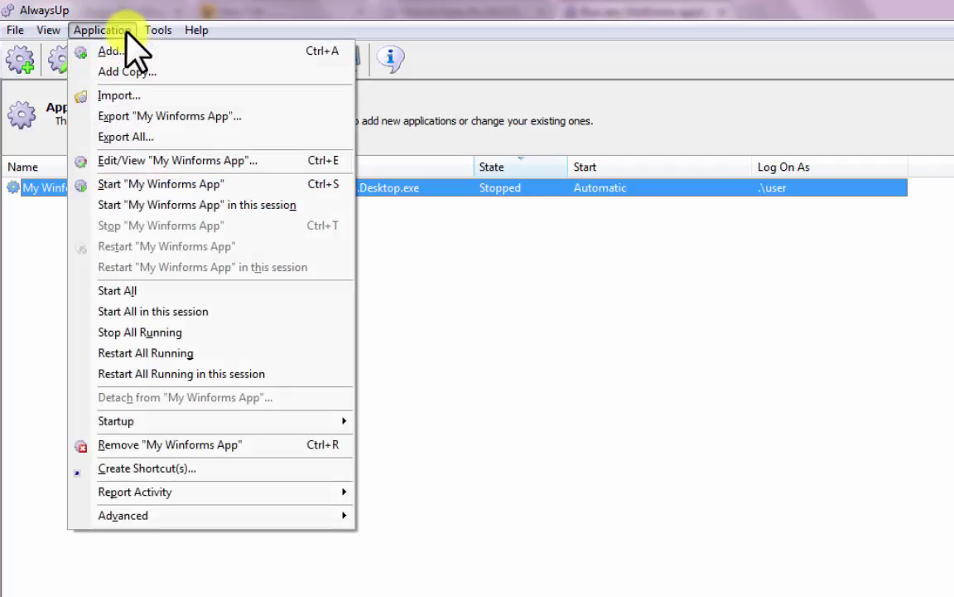
left_click(143, 184)
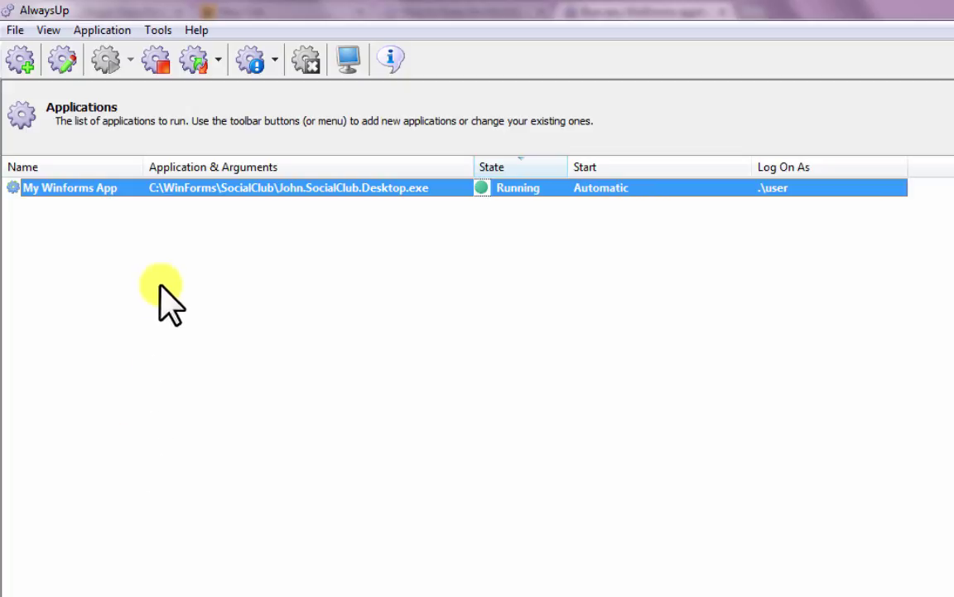
left_click(162, 31)
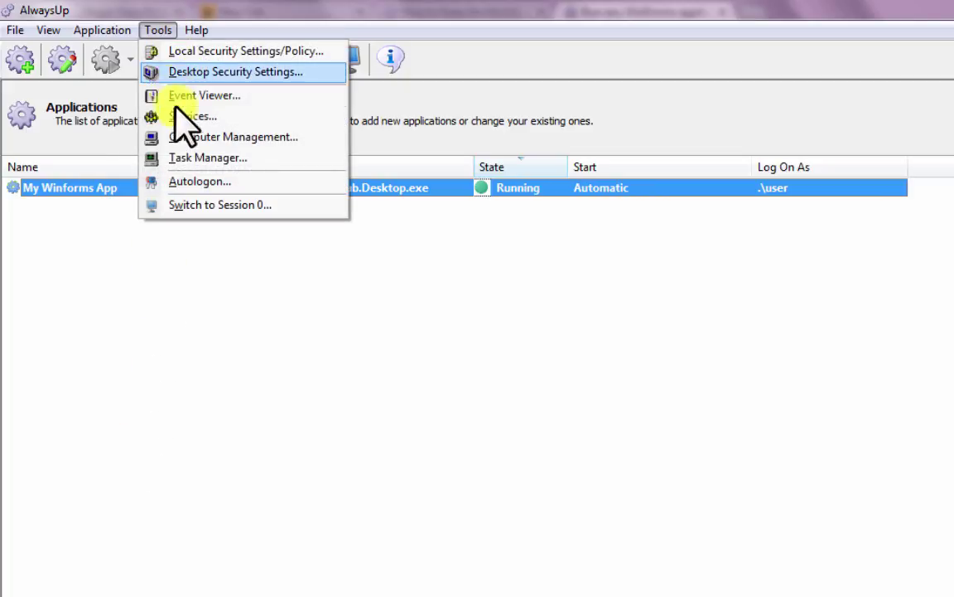
left_click(196, 205)
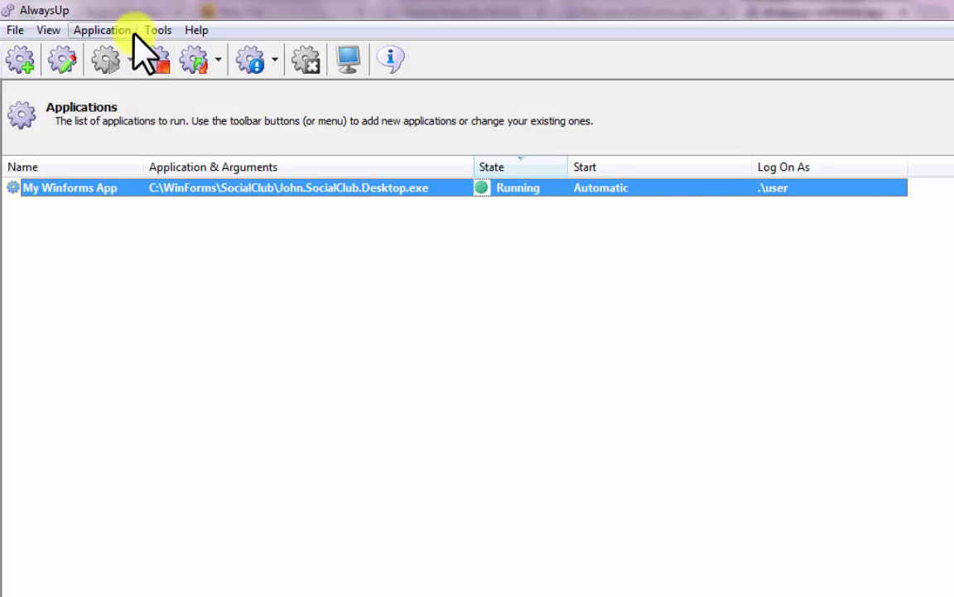
left_click(129, 34)
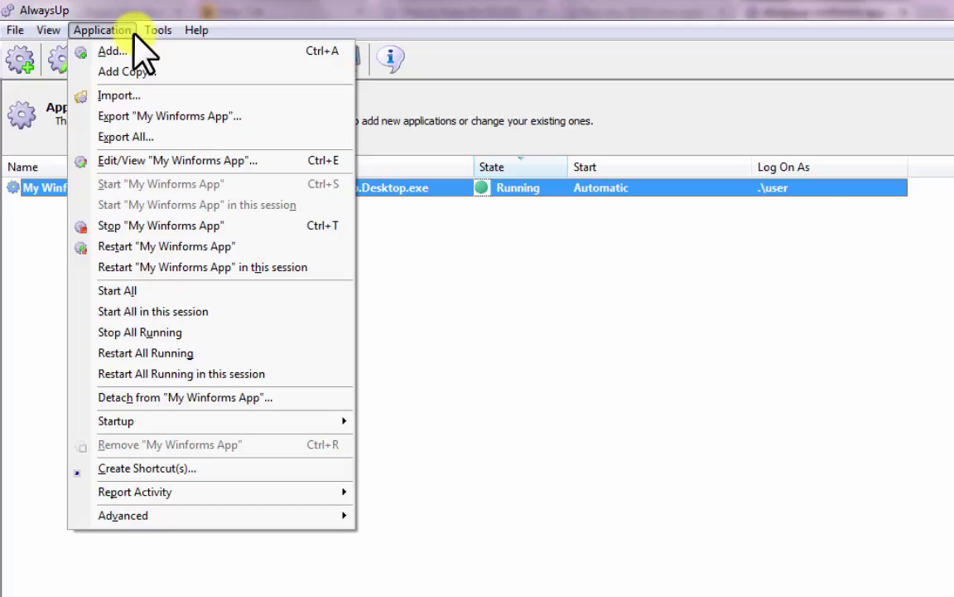
key("Escape")
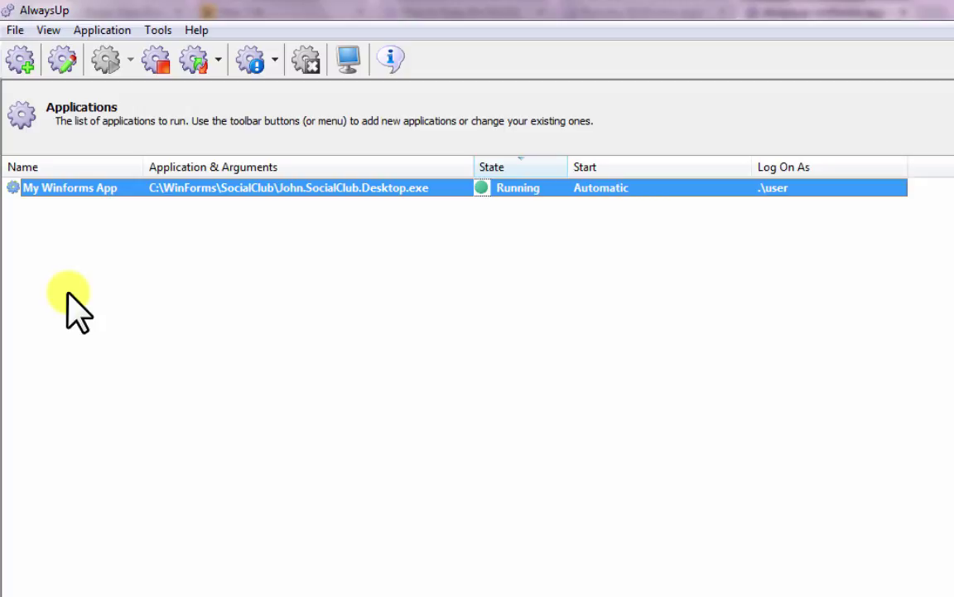
Step: Open the settings of My Winforms App and review its email notification and startup options
left_click(98, 31)
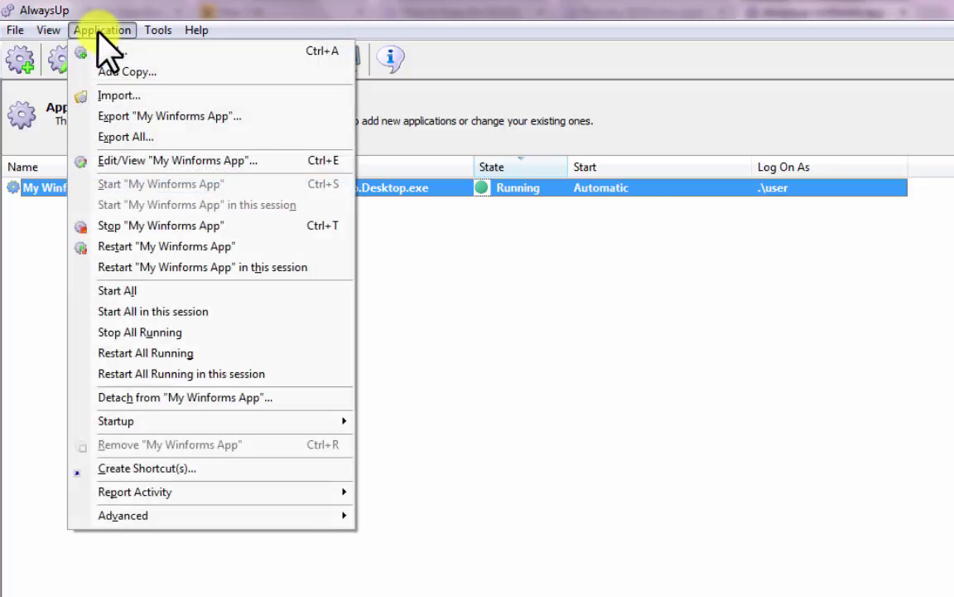
left_click(116, 166)
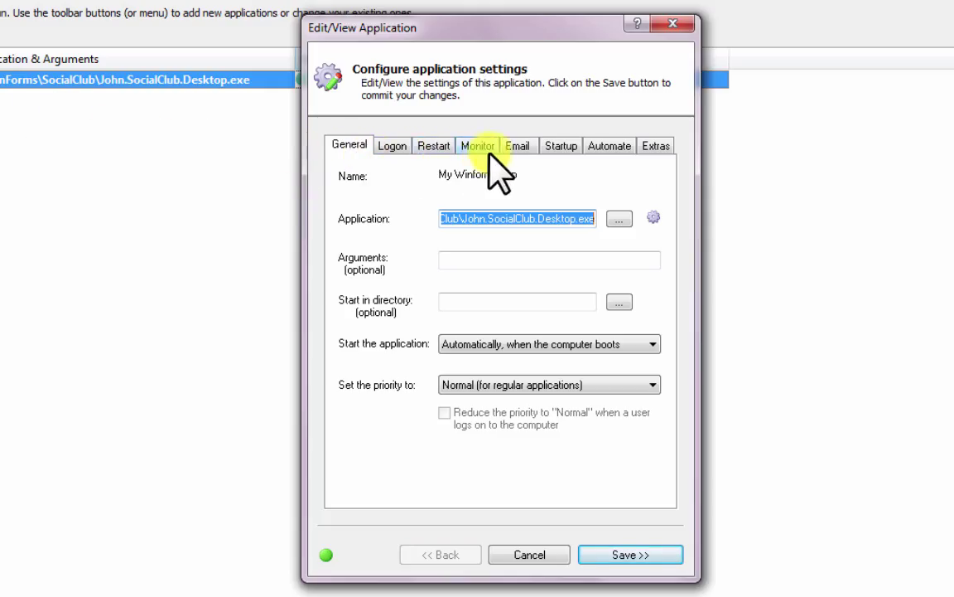
left_click(515, 149)
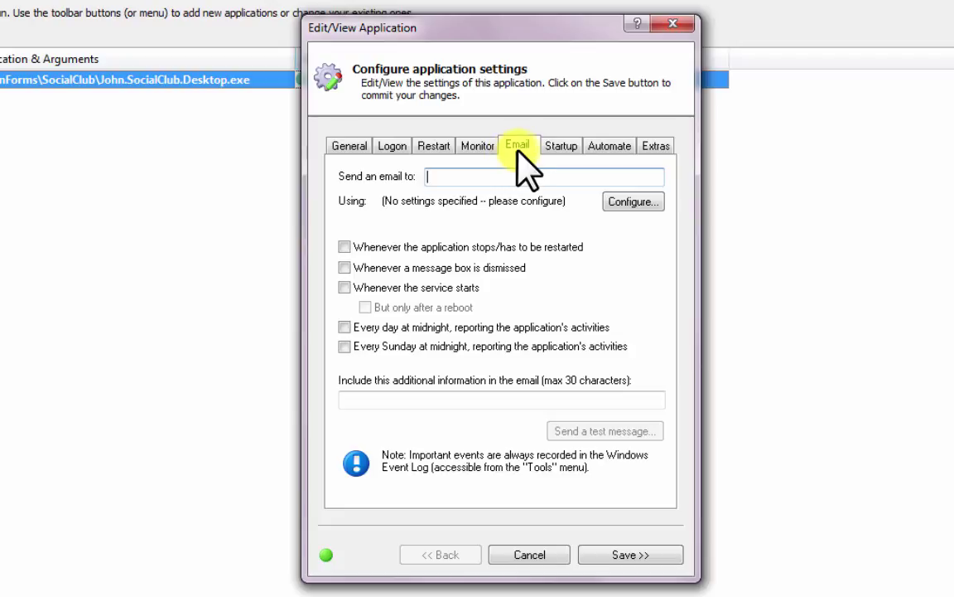
left_click(563, 152)
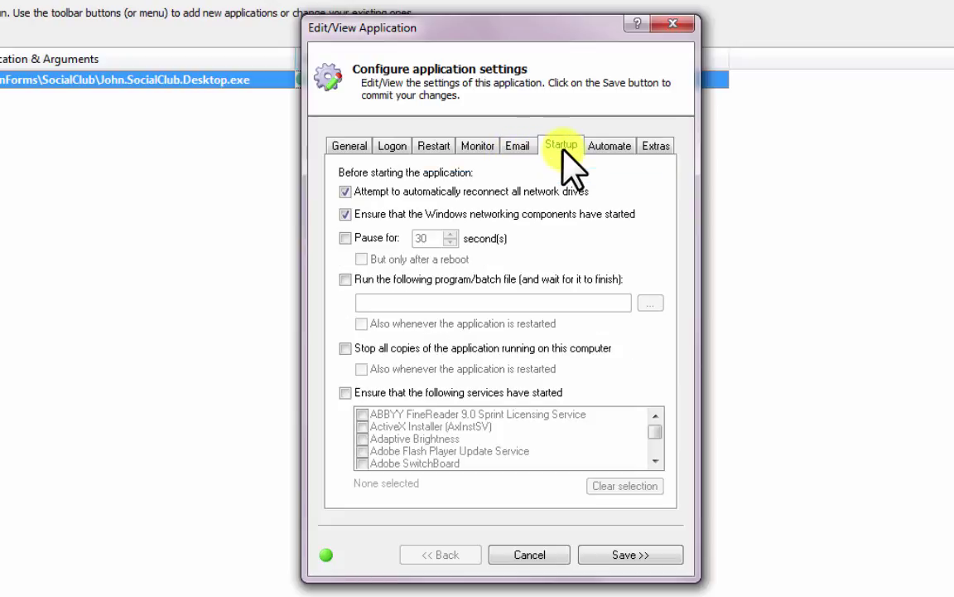